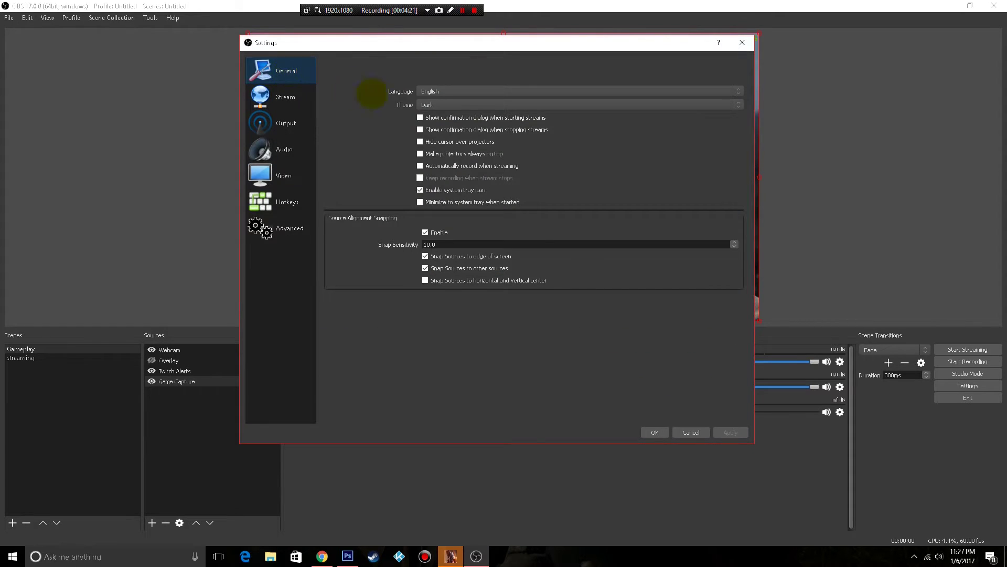
Open the interface theme list on the General settings page.
left_click(432, 105)
left_click(432, 118)
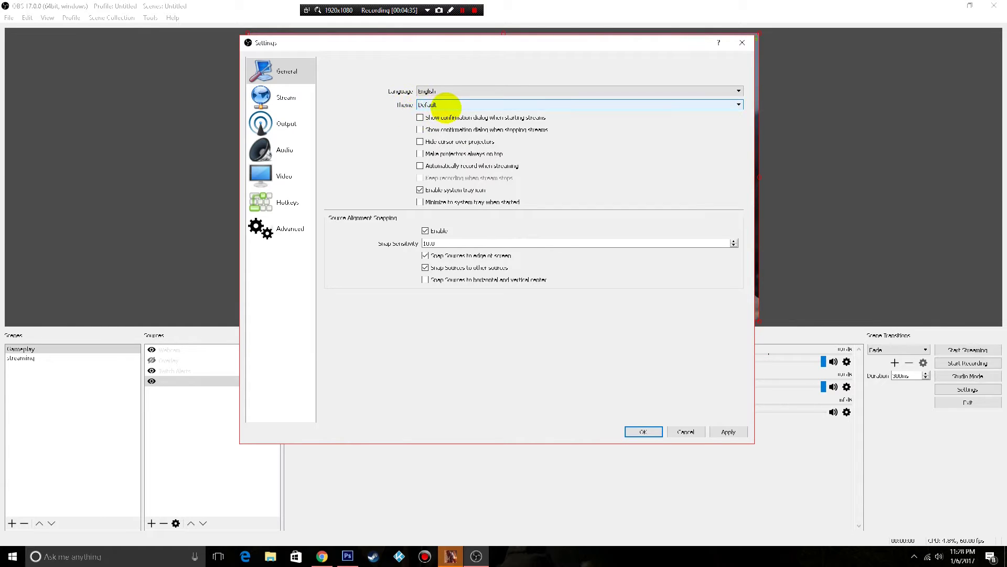
left_click(445, 105)
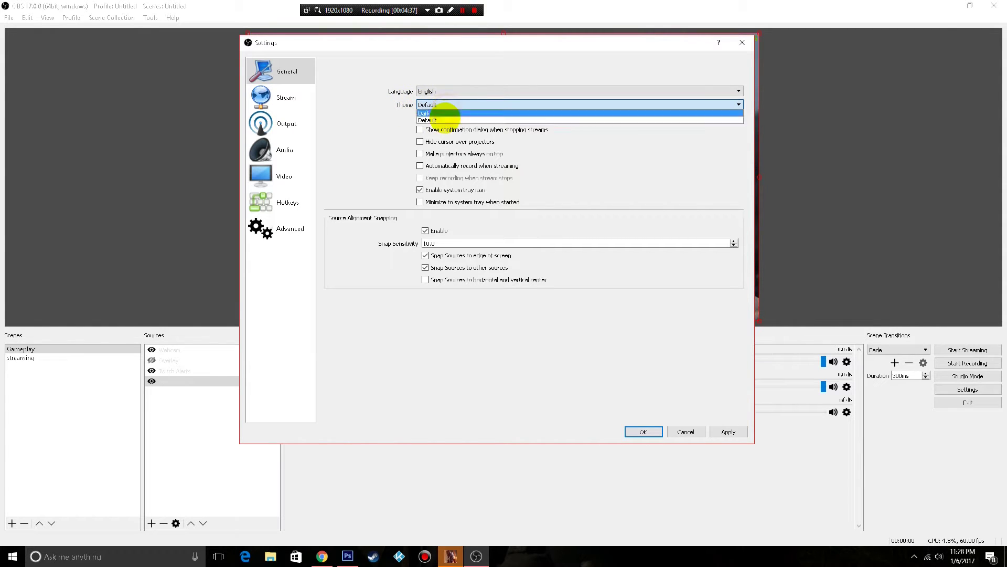
left_click(445, 118)
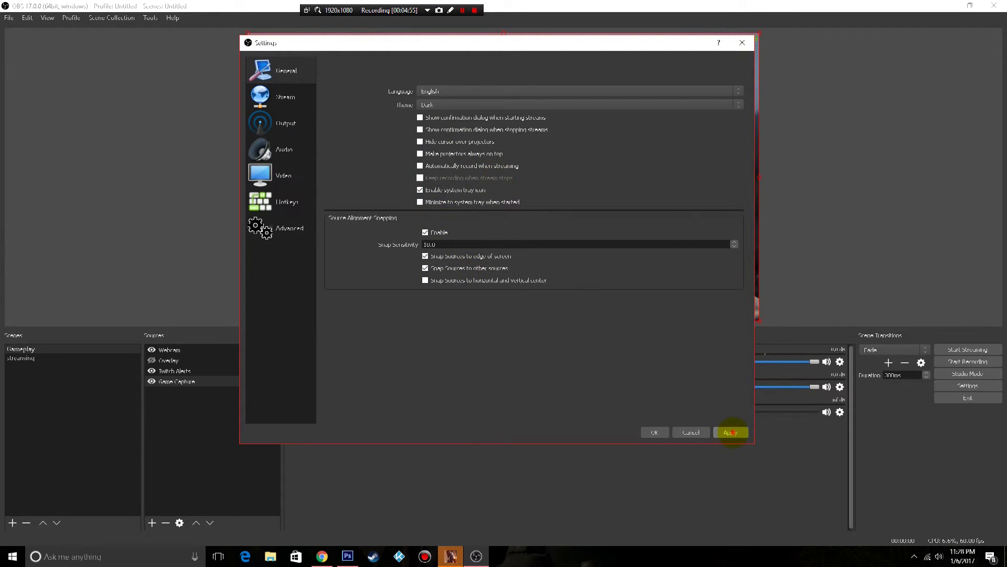
left_click(731, 432)
On the Output page, switch Output Mode to Simple and back to Advanced, then view Recording settings.
left_click(283, 123)
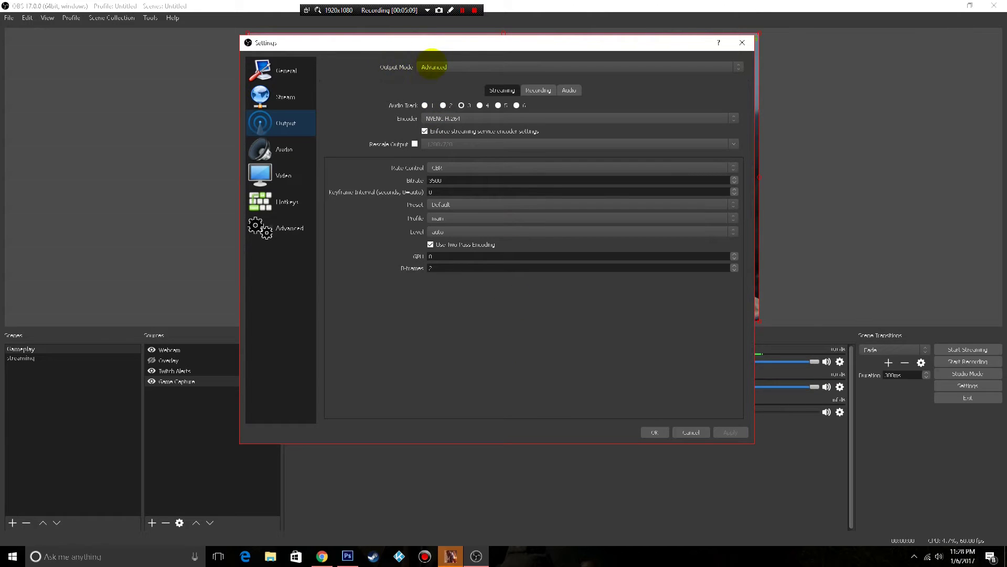
left_click(435, 68)
left_click(428, 75)
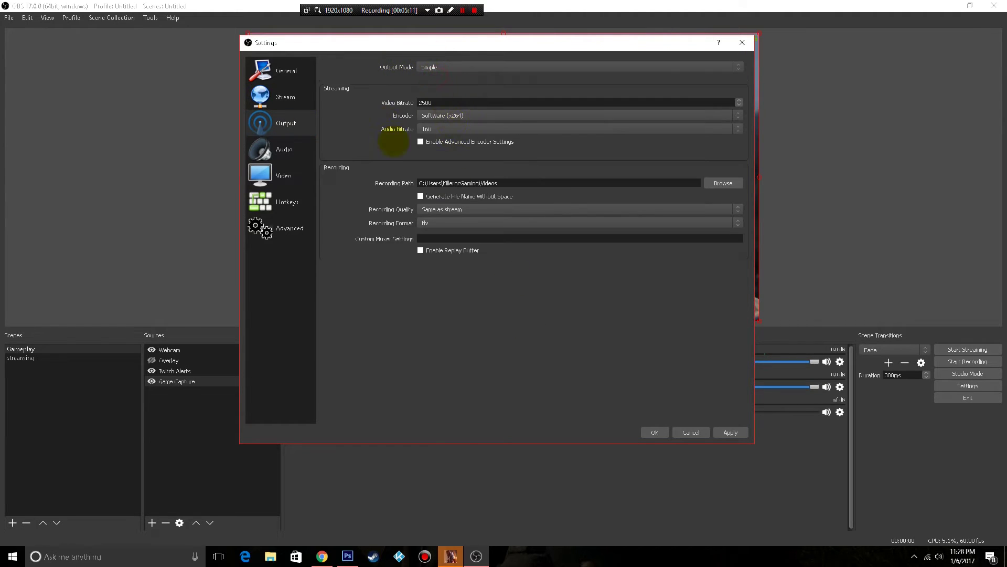
left_click(448, 68)
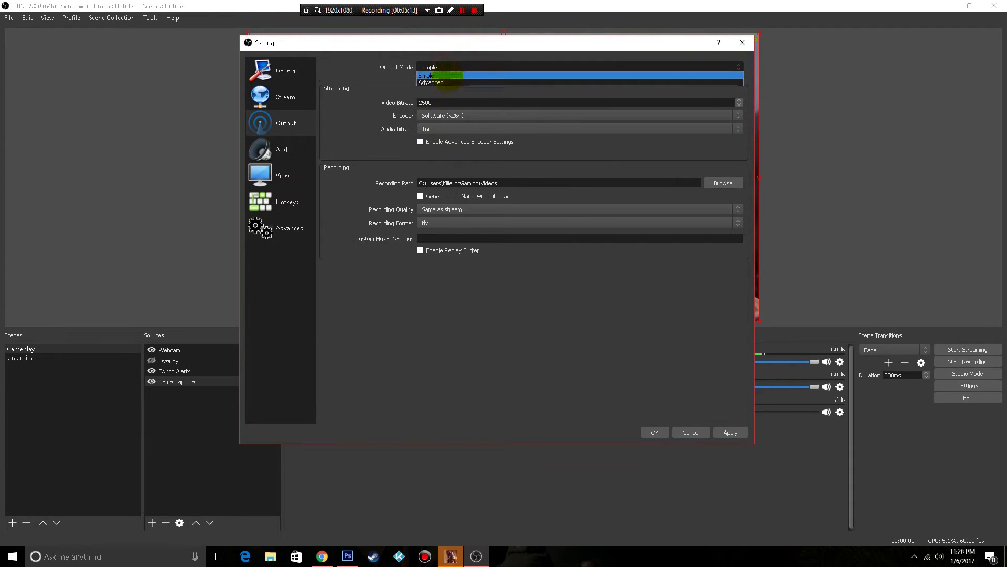
left_click(449, 83)
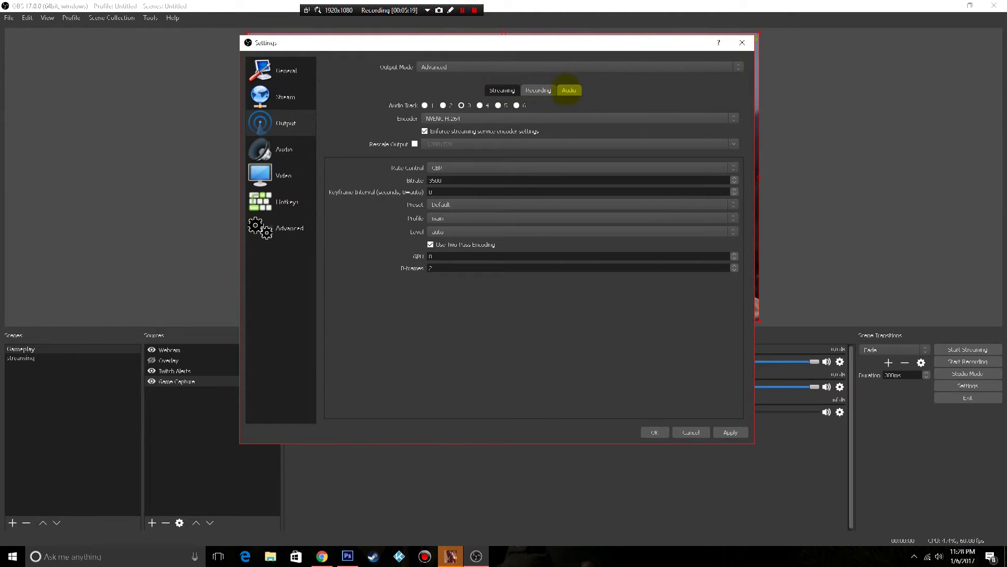
left_click(539, 90)
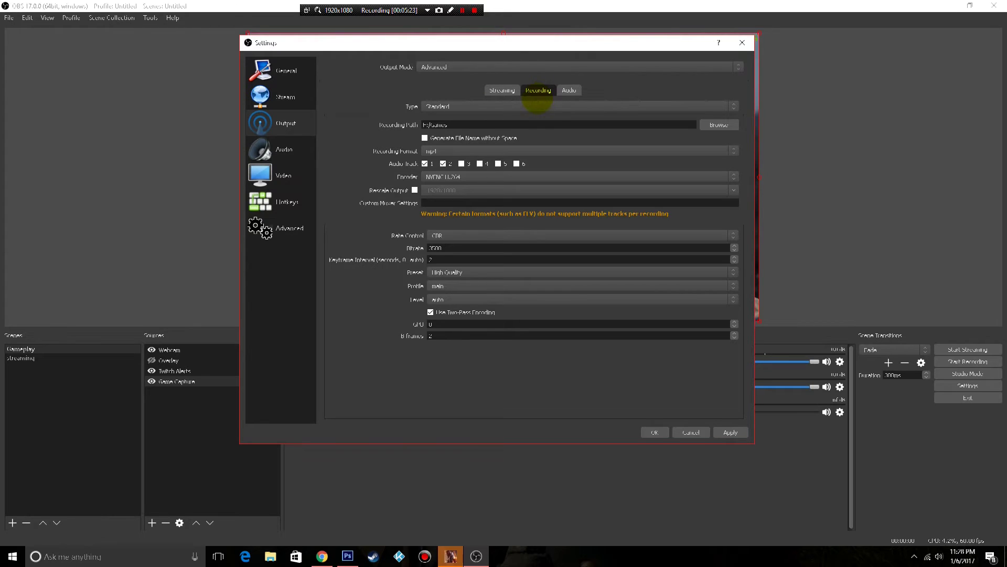
left_click(534, 106)
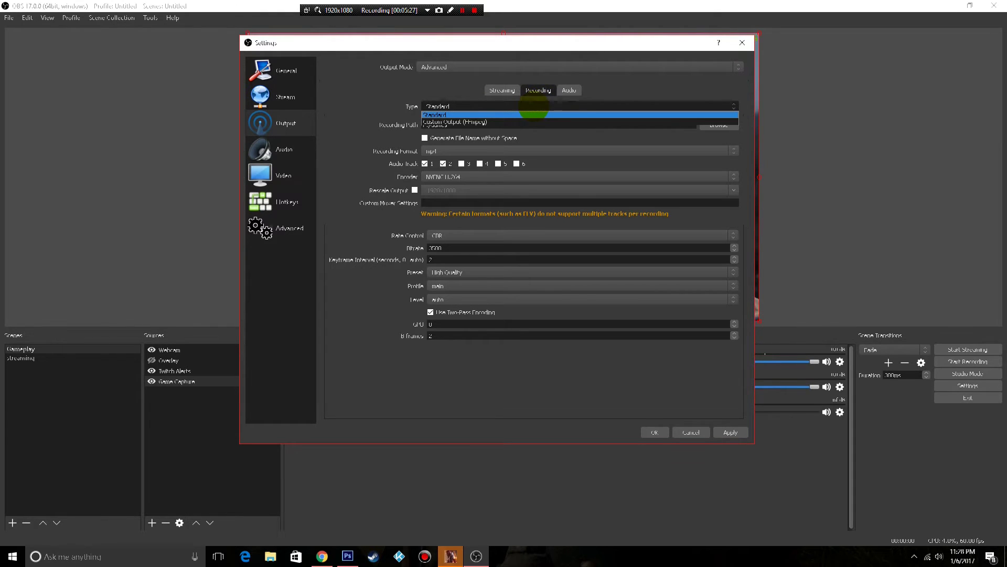
left_click(534, 107)
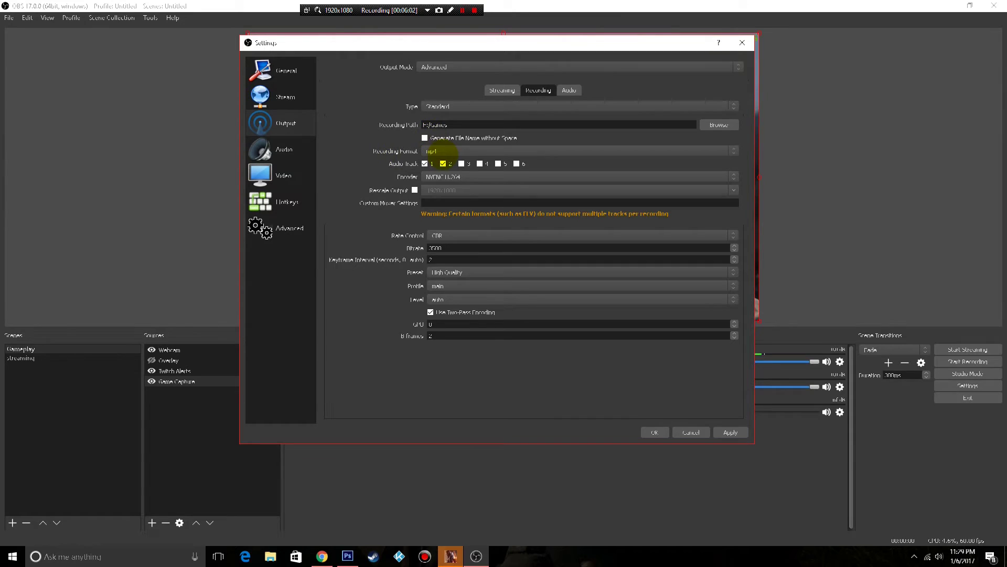
left_click(450, 151)
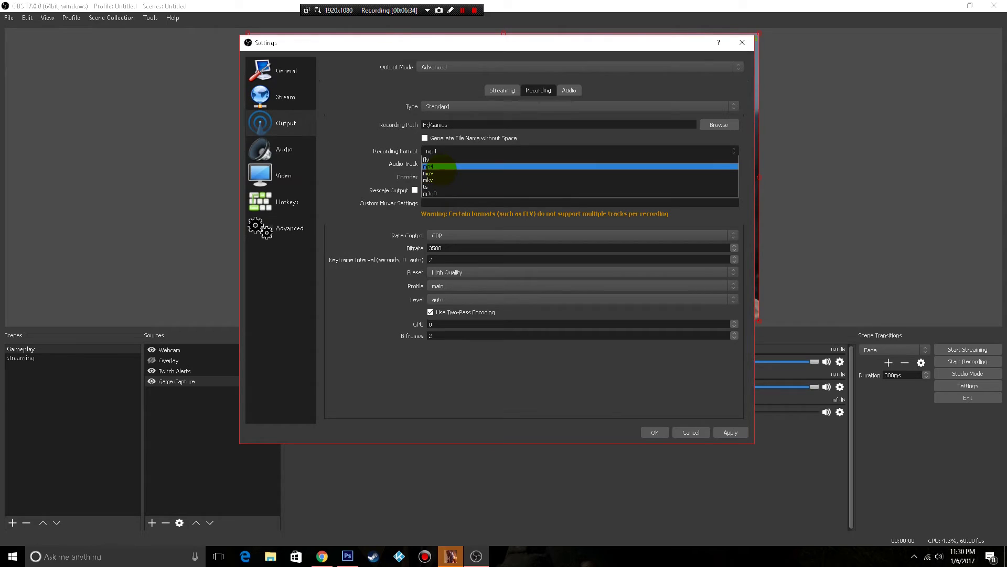
left_click(464, 166)
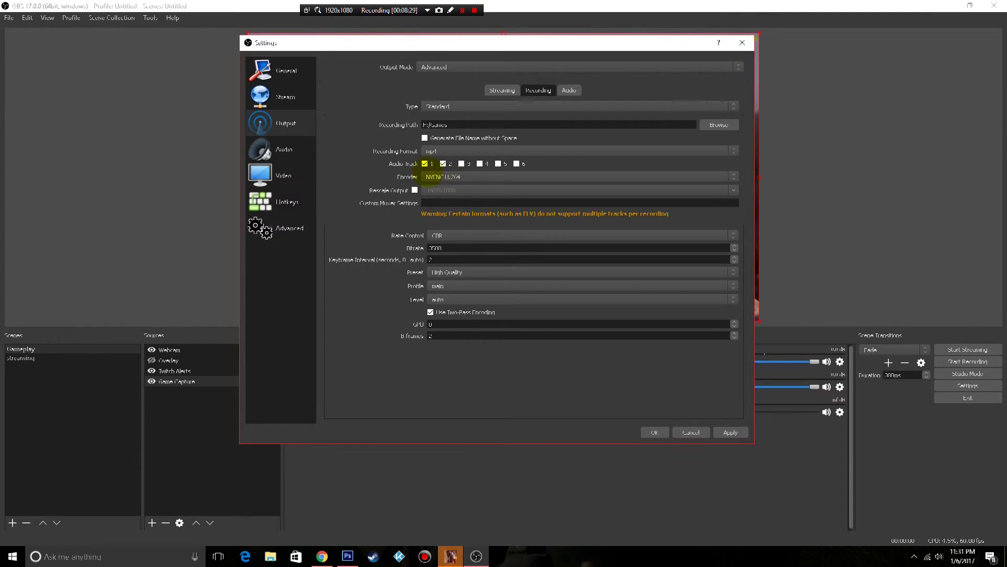
left_click(438, 177)
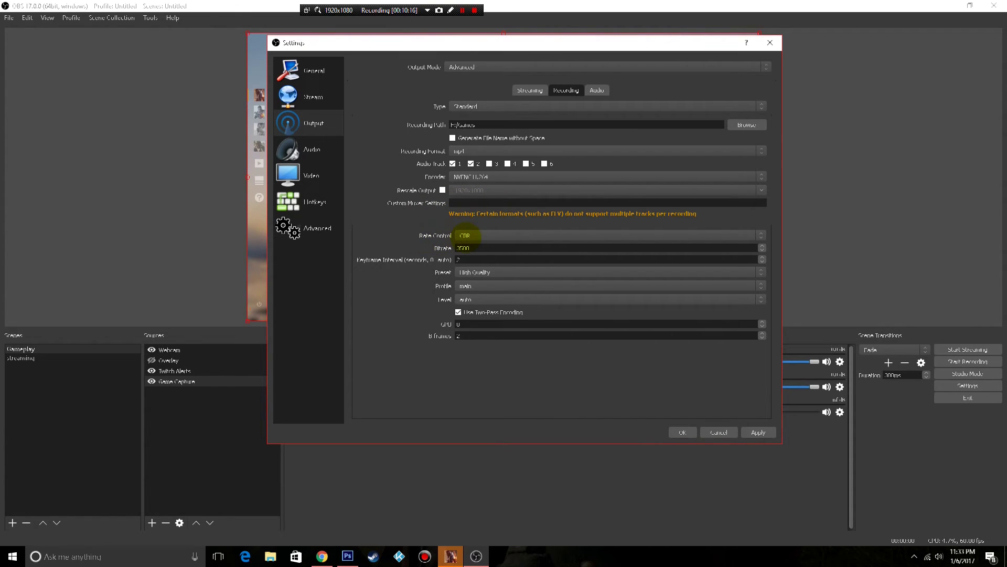
Keep the recording encoder at NVENC H.264 with CBR rate control and High Quality preset.
left_click(490, 235)
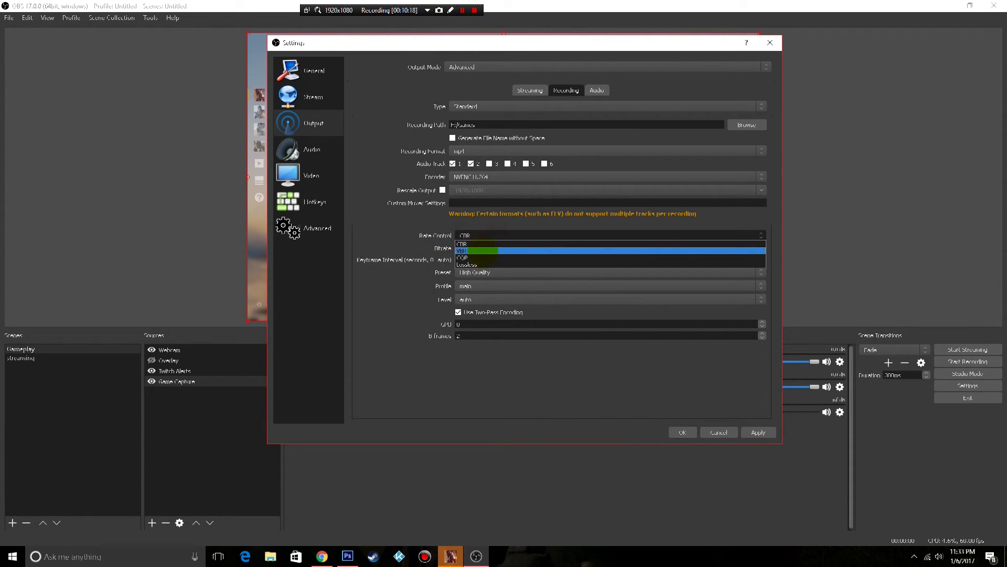
left_click(482, 177)
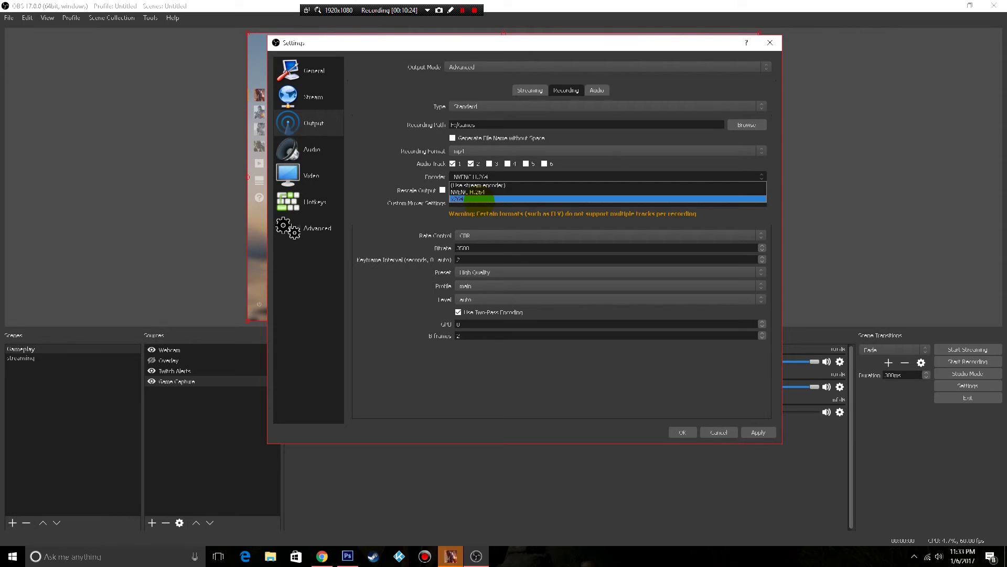
left_click(475, 192)
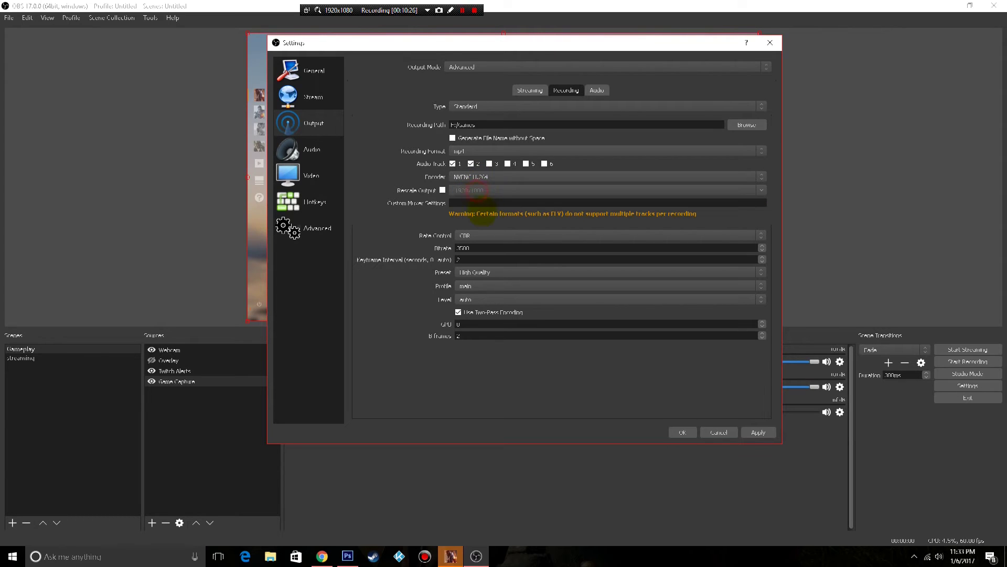
left_click(484, 236)
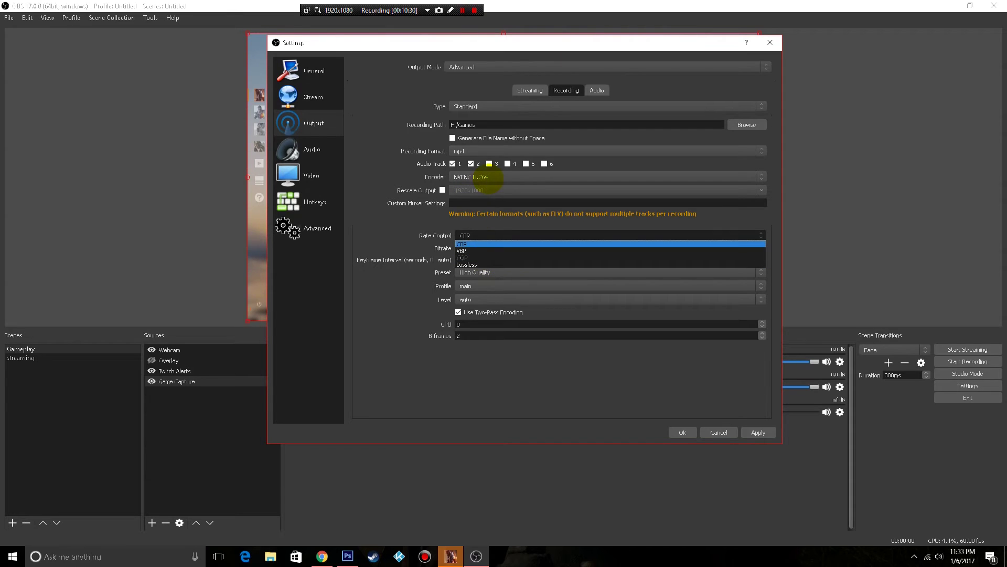
left_click(473, 244)
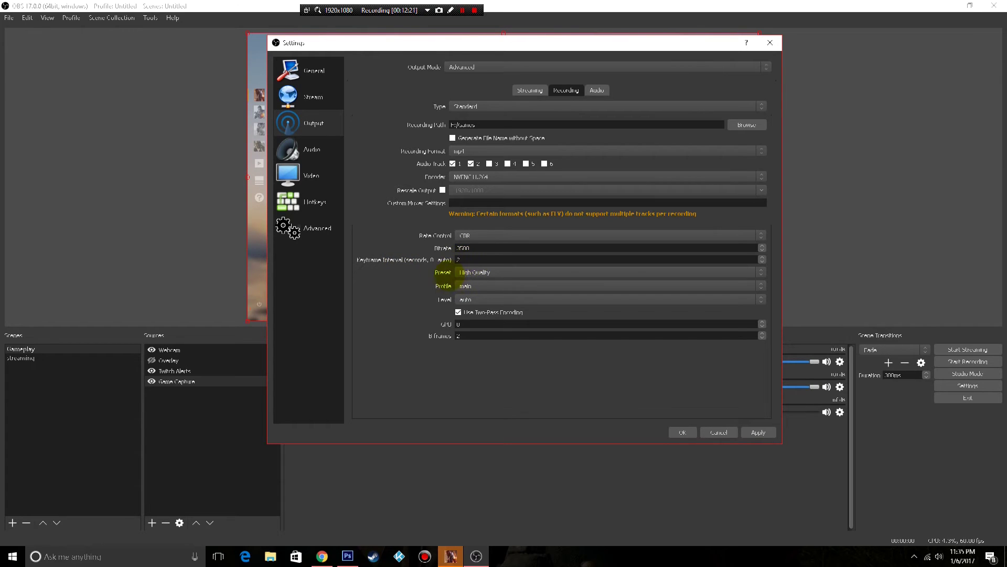
left_click(467, 272)
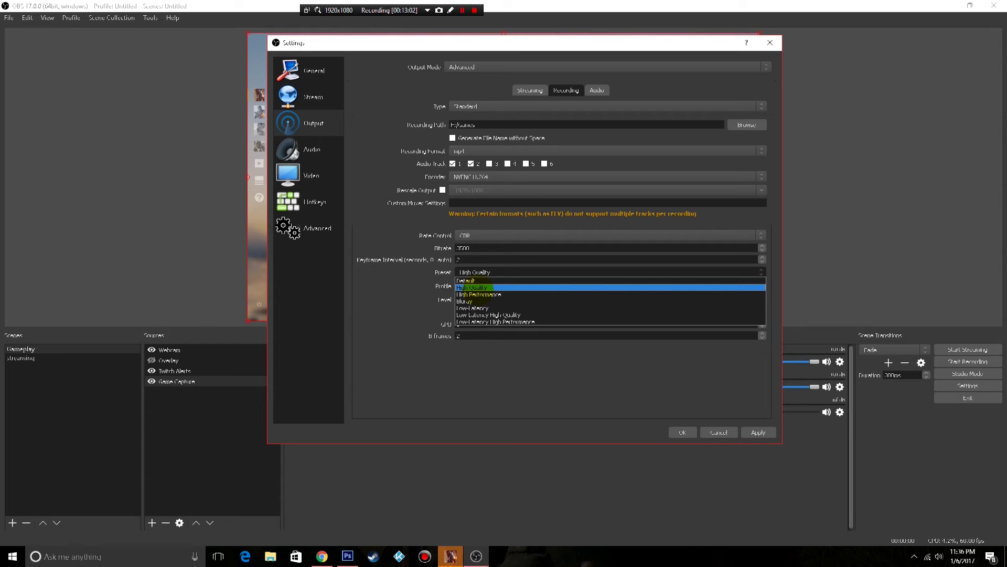
left_click(474, 287)
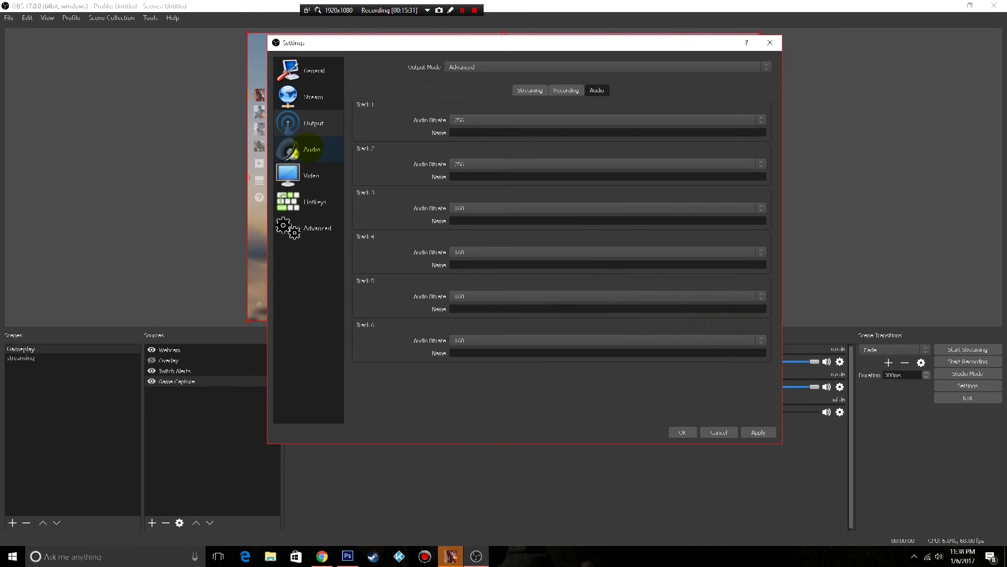
Keep the audio sample rate at 48kHz, then bring up the system sound options menu.
left_click(340, 158)
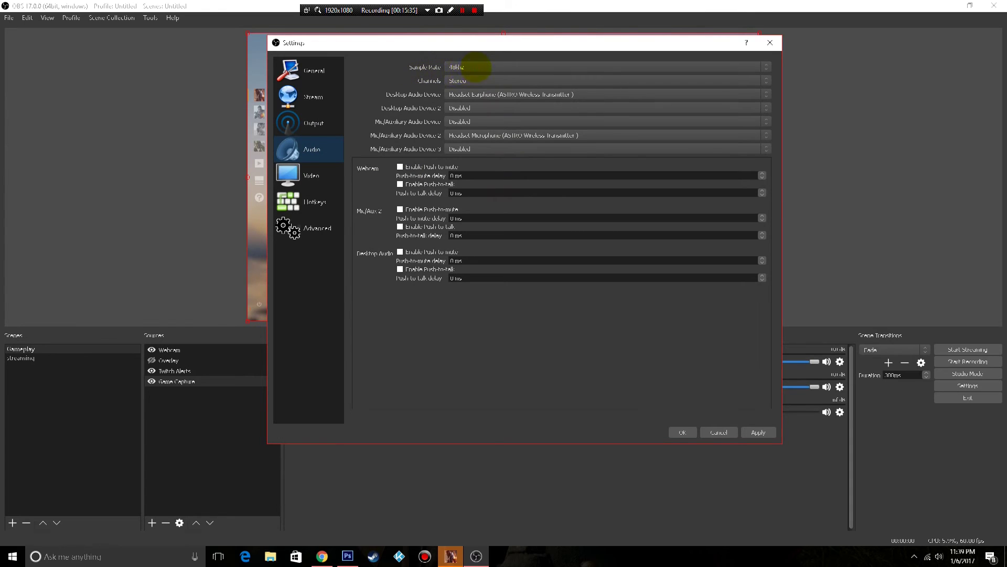
left_click(474, 67)
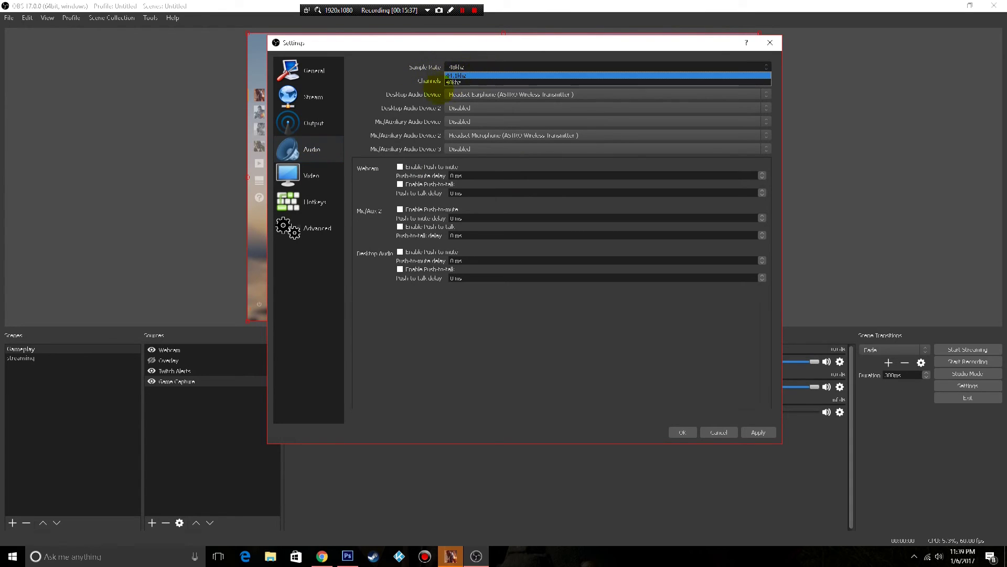
left_click(475, 66)
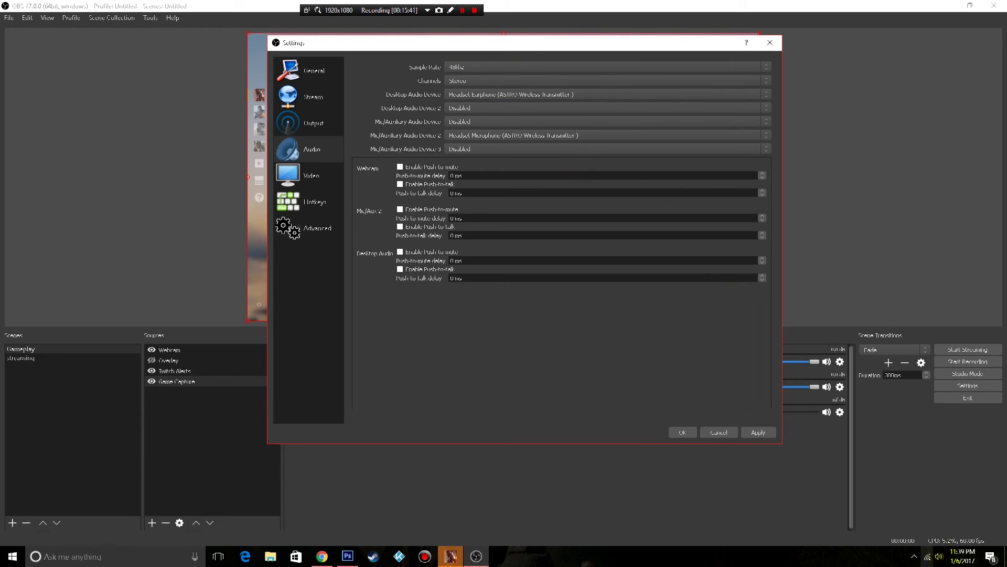
mouse_move(933, 554)
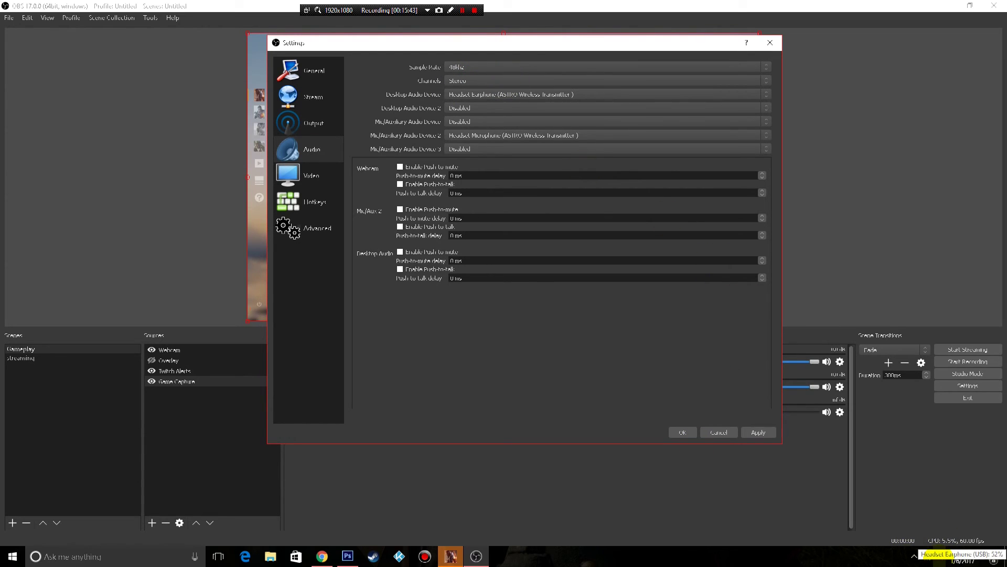
right_click(933, 555)
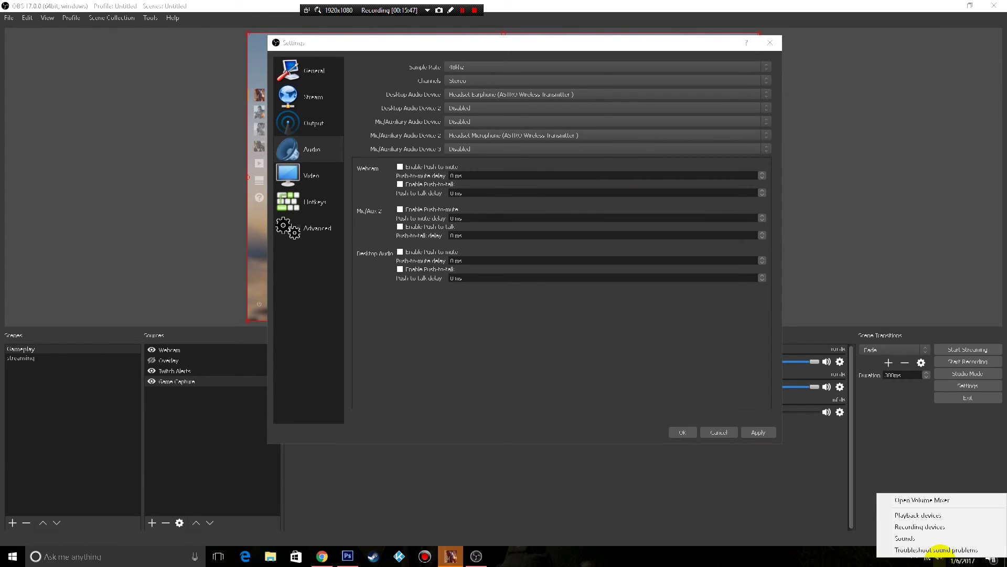
left_click(925, 514)
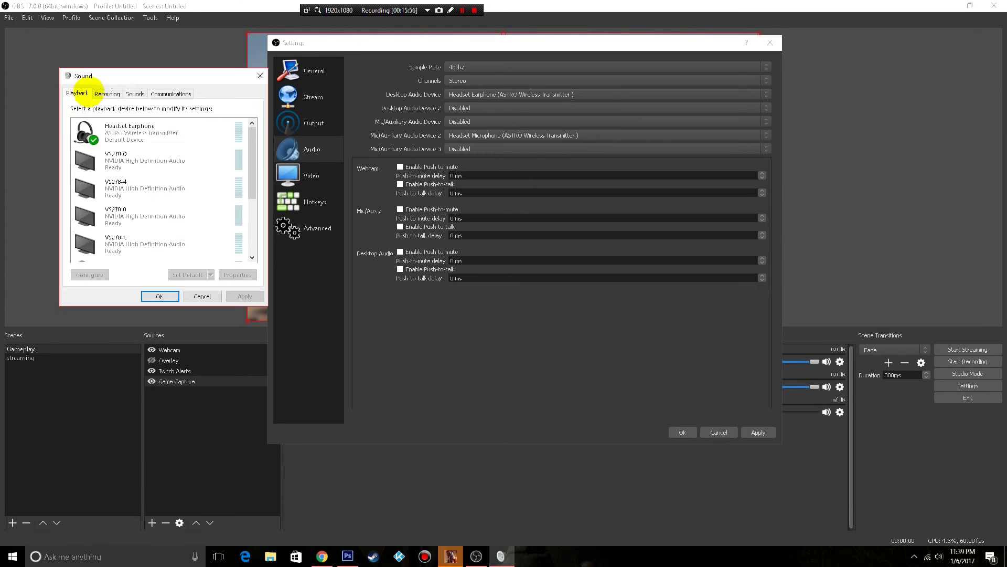
left_click(128, 135)
right_click(127, 135)
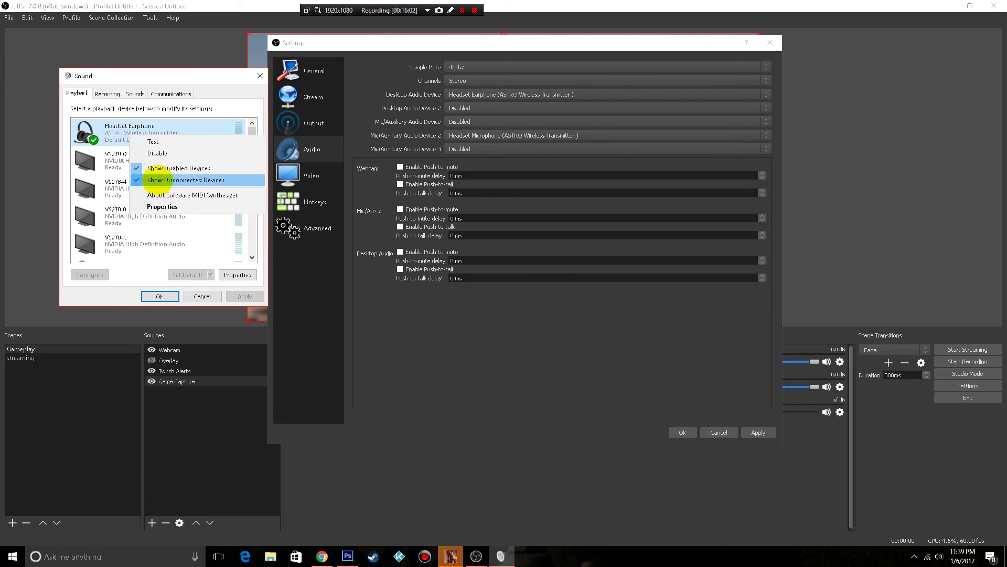
left_click(166, 208)
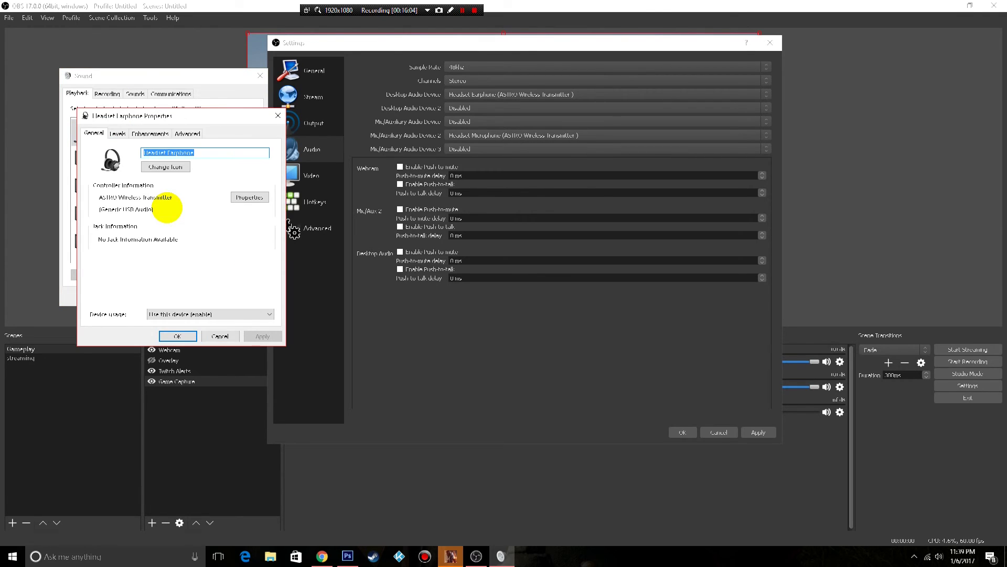
left_click(187, 133)
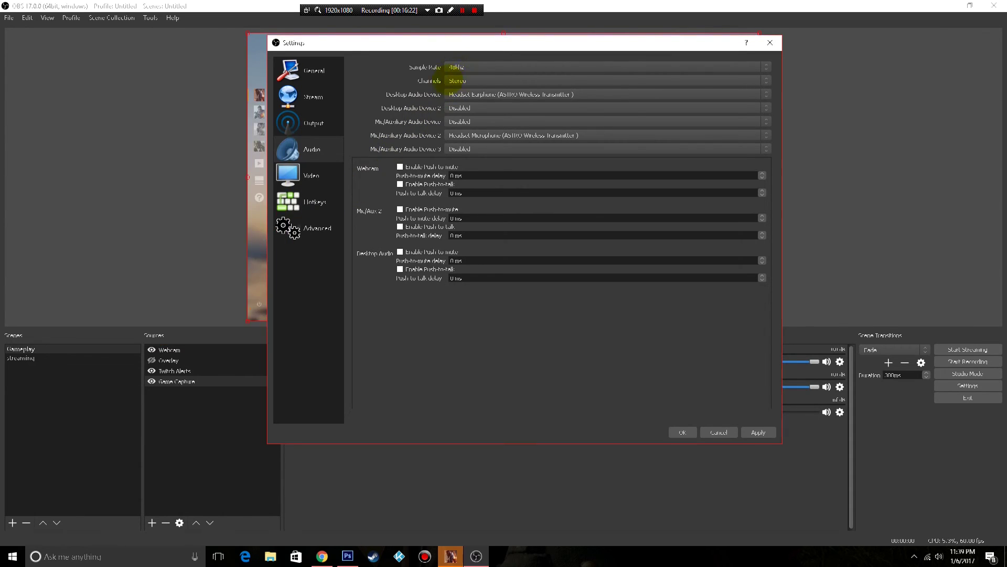
left_click(472, 80)
left_click(474, 80)
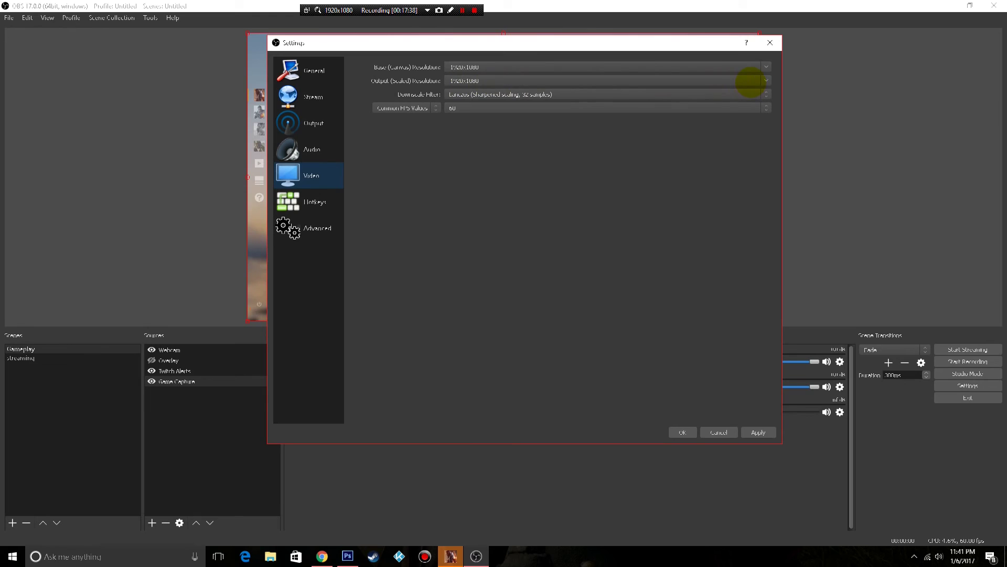
Review the available output resolutions, then move to the Advanced settings page.
left_click(766, 80)
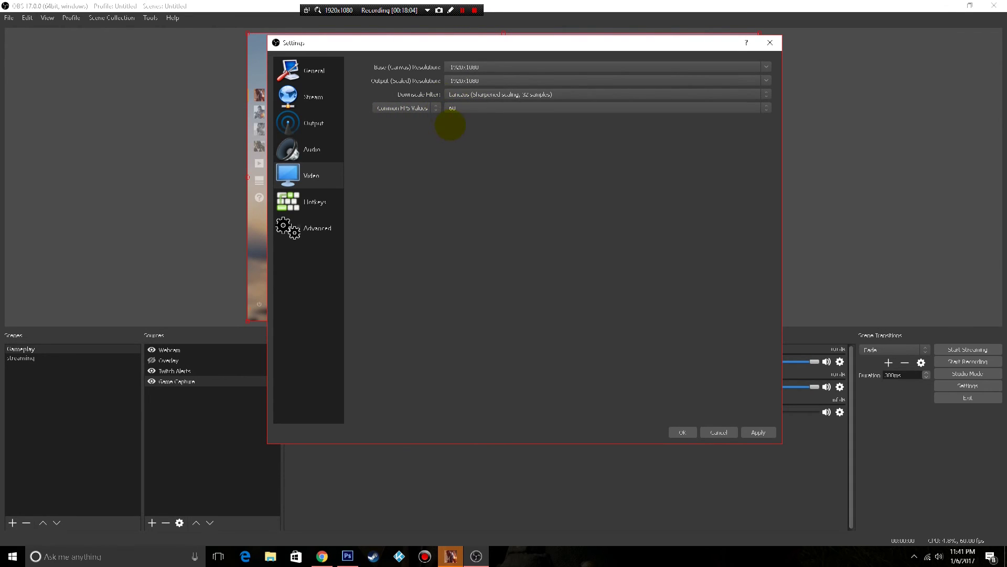
left_click(337, 230)
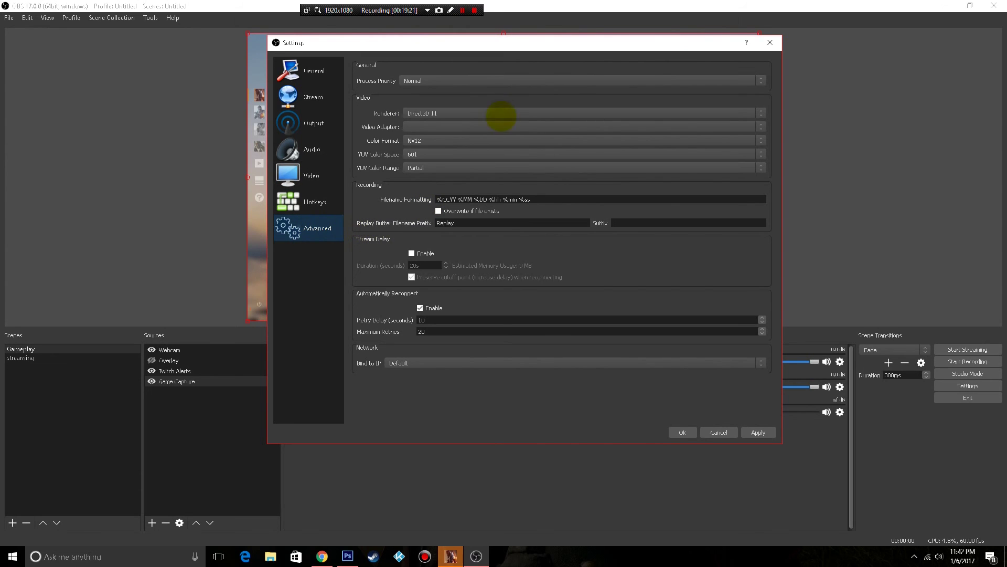
Keep Normal process priority and the Direct3D 11 renderer, then cancel out of Settings.
left_click(423, 80)
left_click(424, 100)
left_click(440, 112)
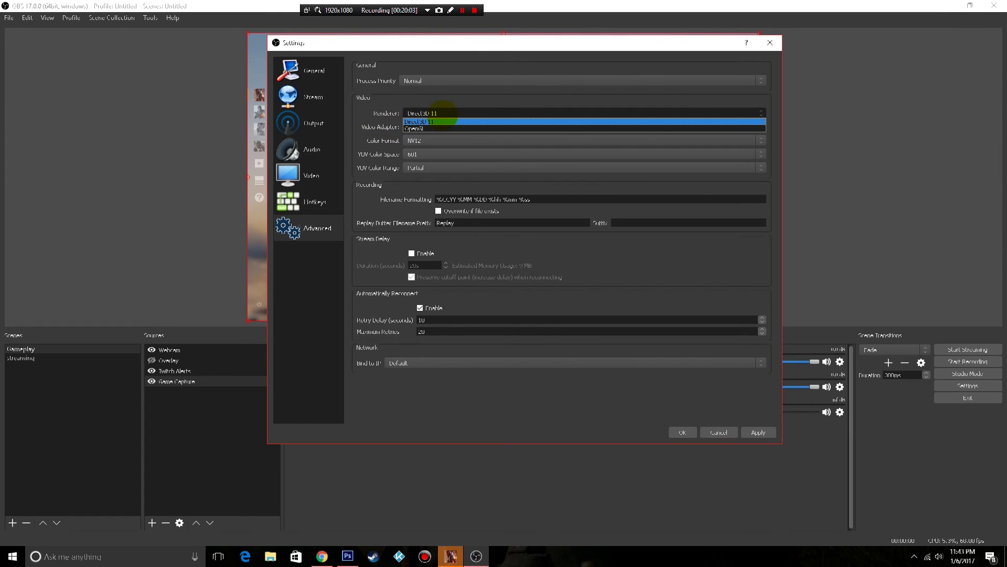
left_click(443, 115)
left_click(443, 113)
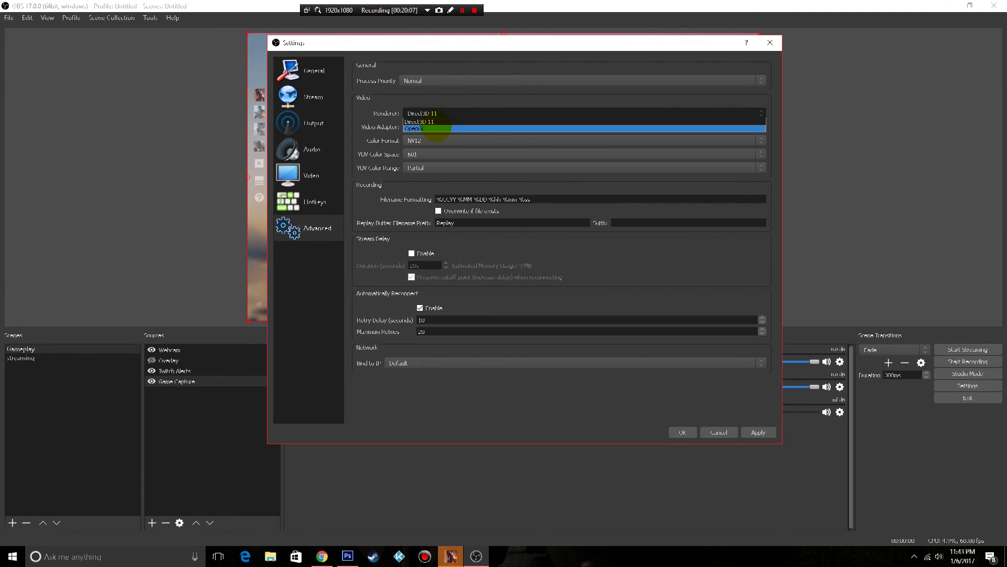
left_click(443, 119)
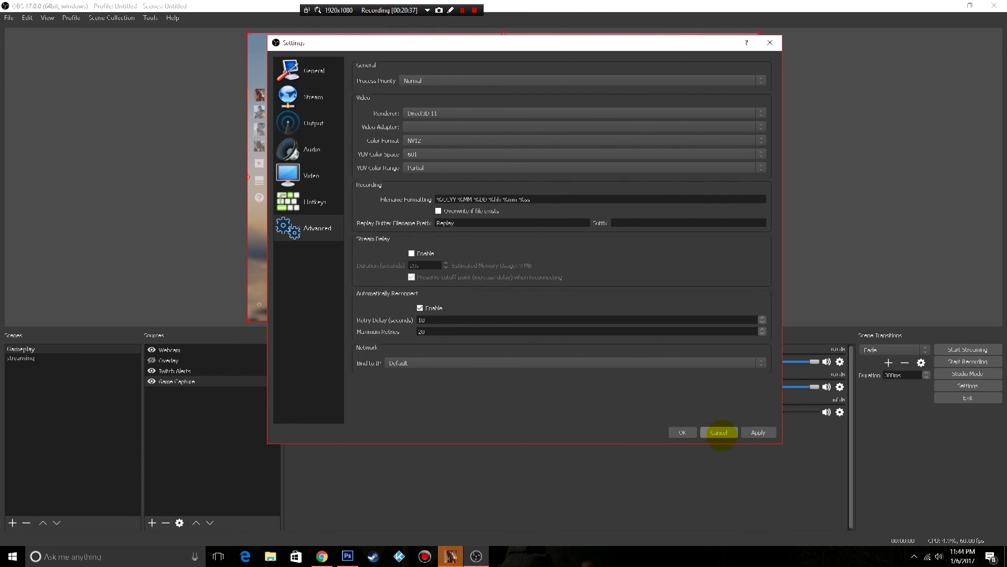
left_click(719, 432)
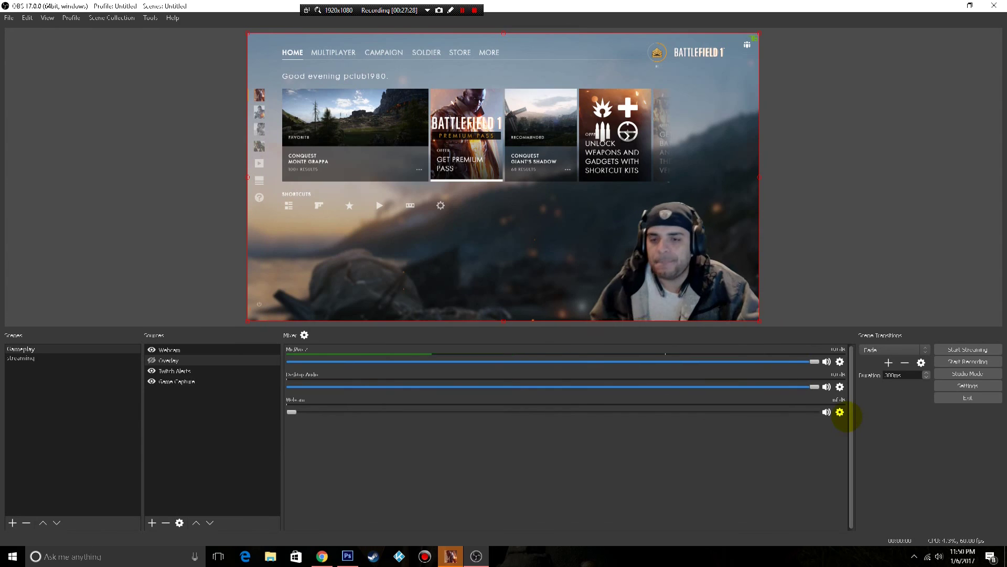